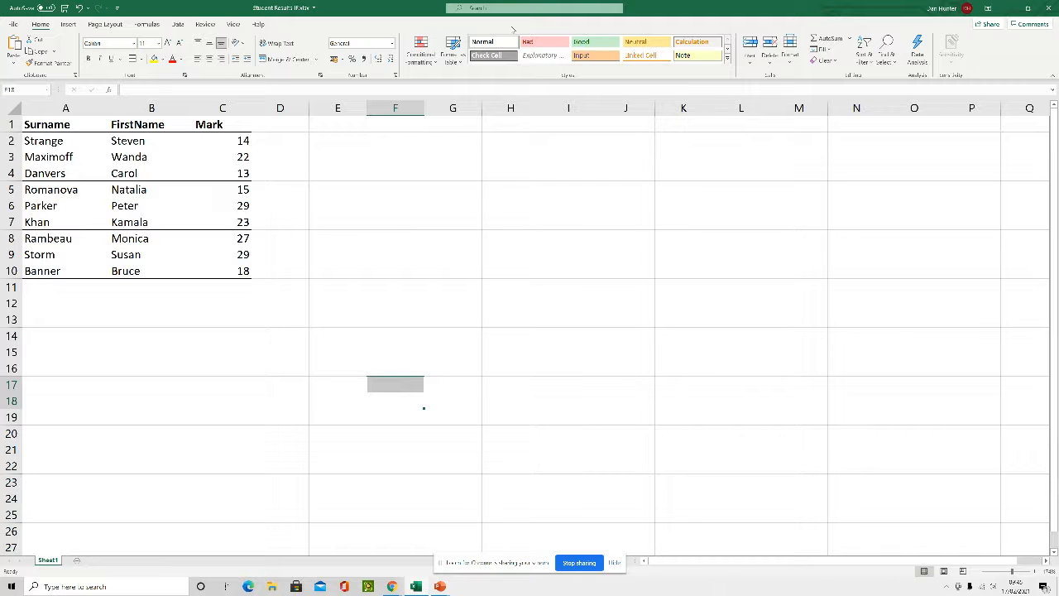
Step: Highlight the marks in C2:C10 that are greater than 17 with Light Red Fill with Dark Red Text
drag(213, 142, 224, 271)
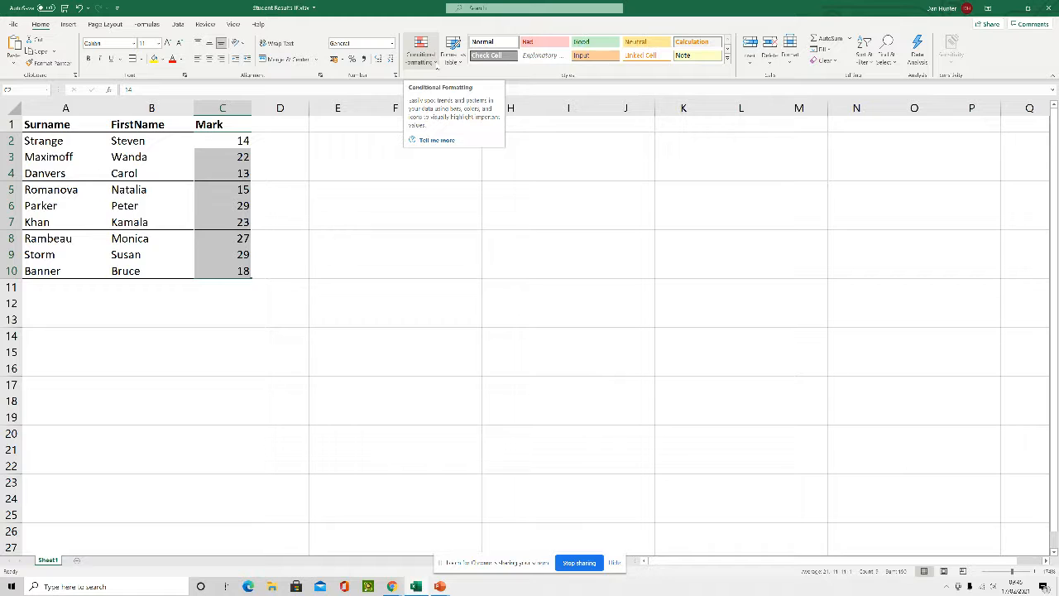
click(436, 67)
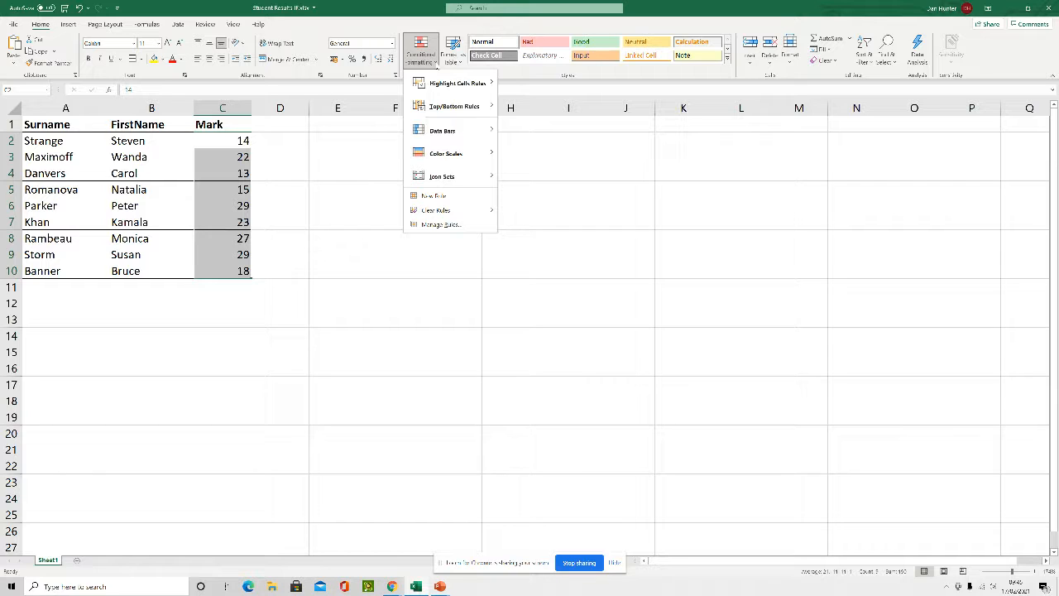
mouse_move(440, 76)
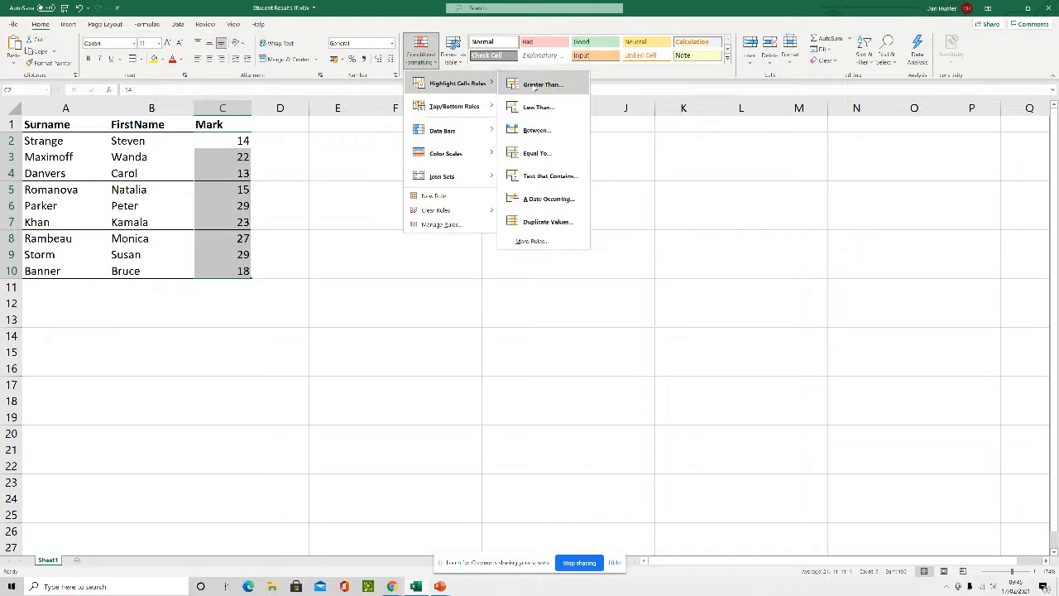
click(537, 86)
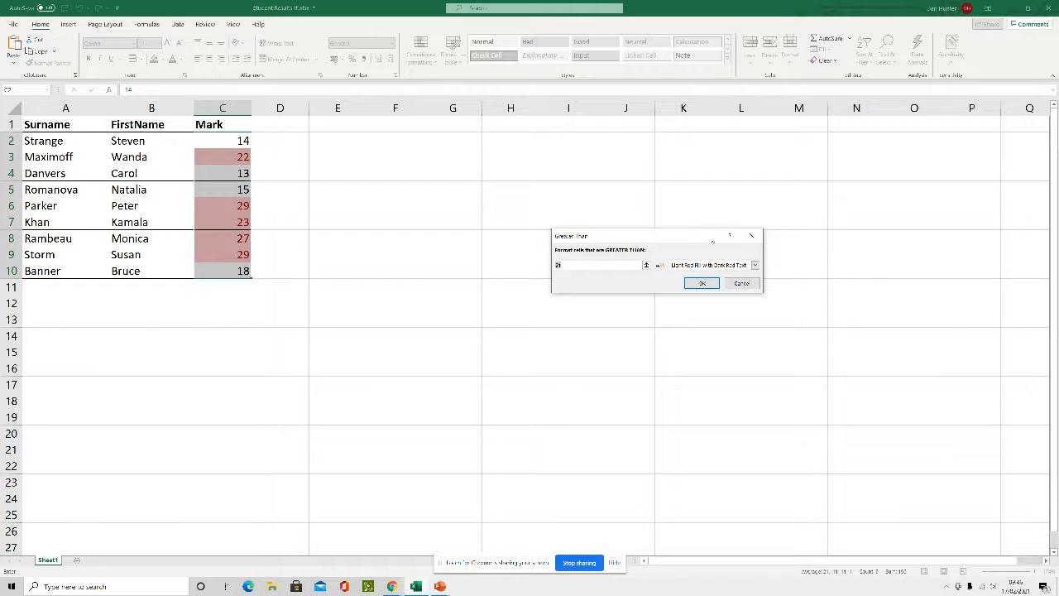
drag(659, 234, 523, 167)
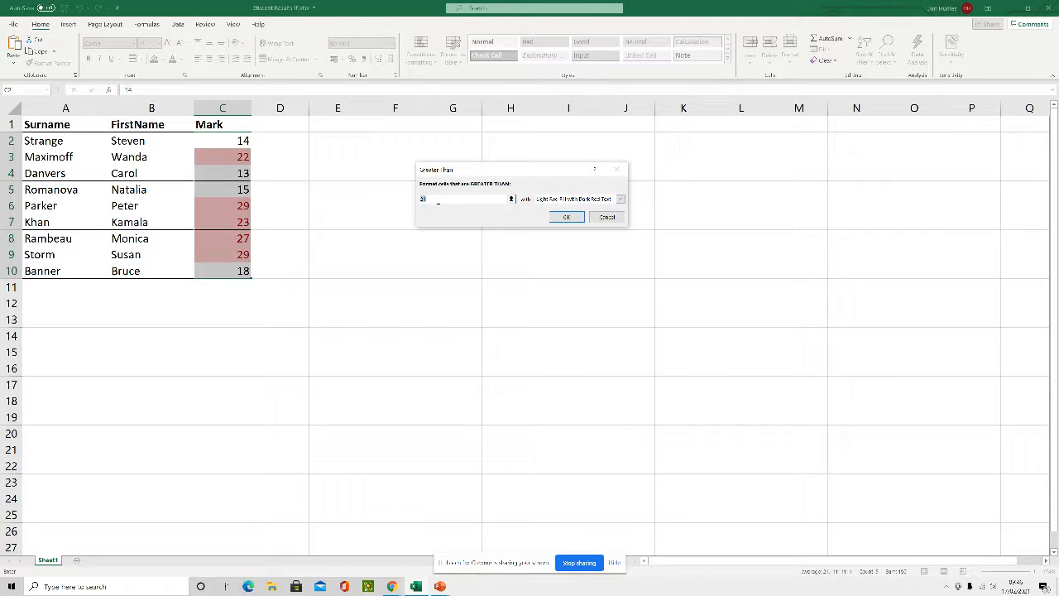
text(17)
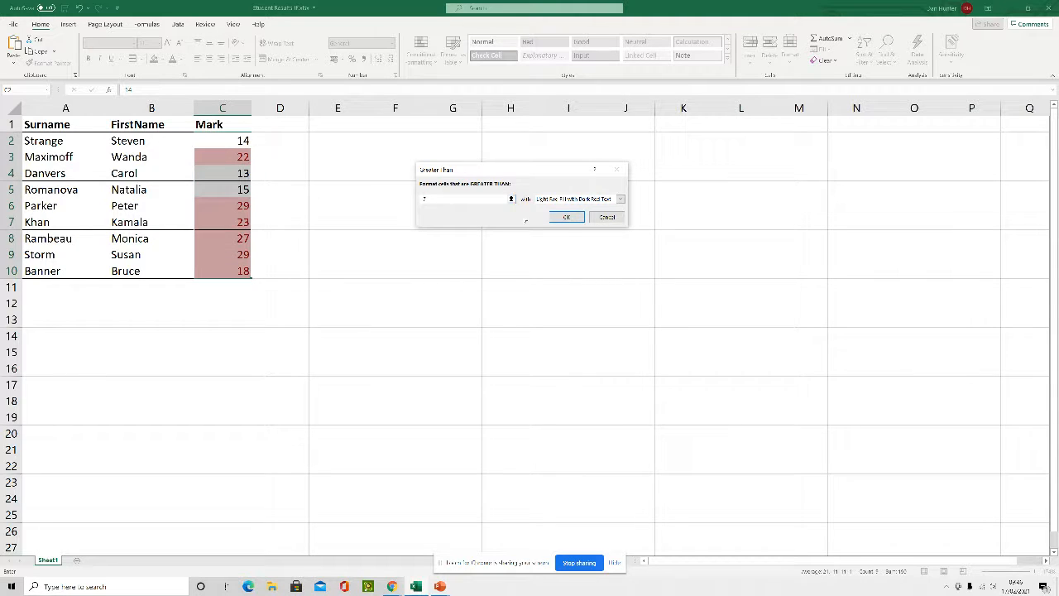
click(566, 217)
click(348, 181)
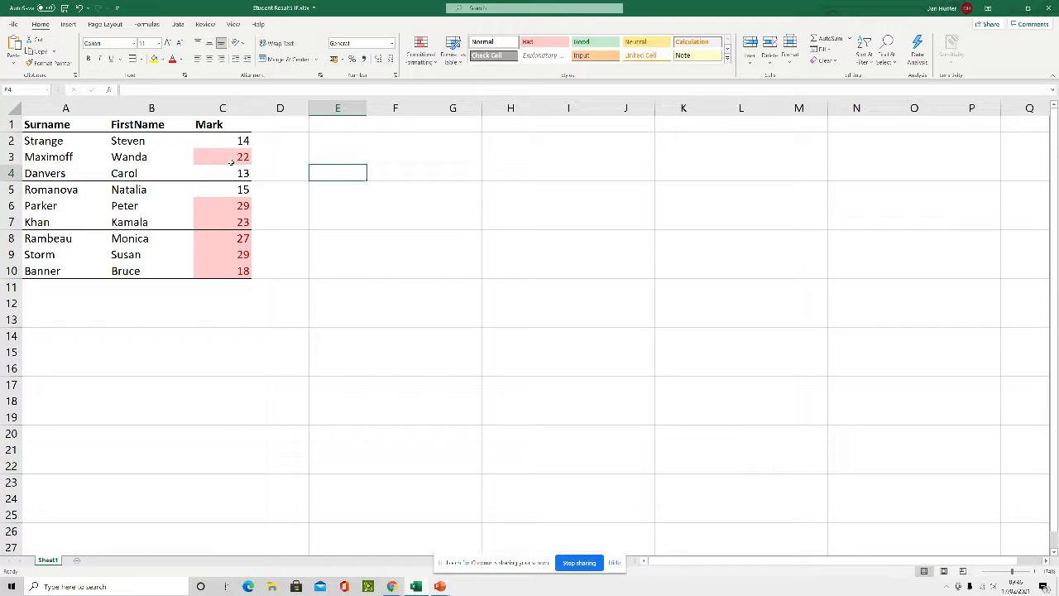
Step: Clear the conditional formatting rules from the selected marks in C2:C10
drag(220, 141, 225, 269)
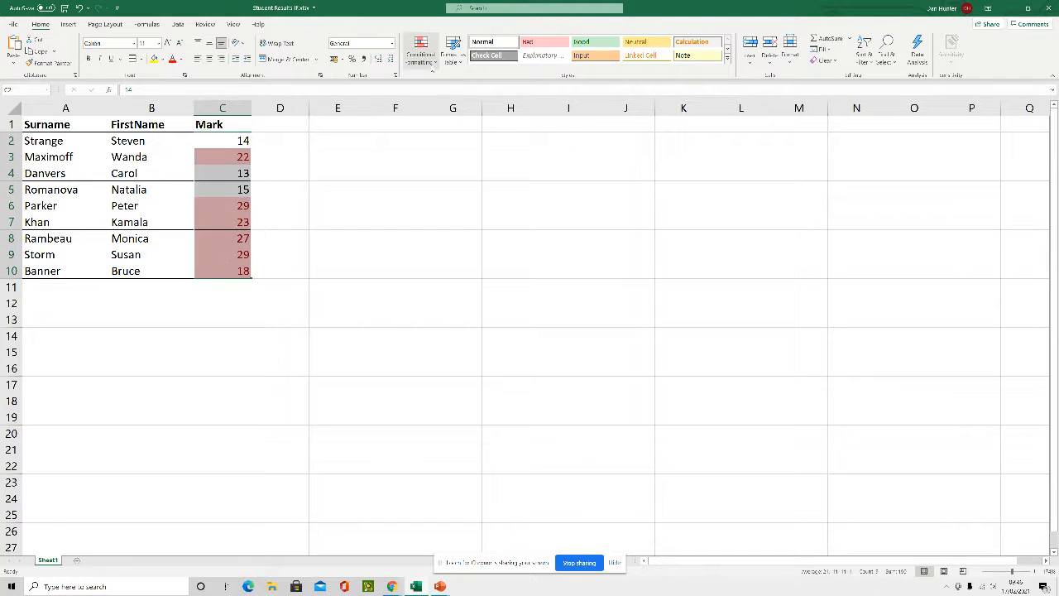
click(420, 51)
mouse_move(431, 217)
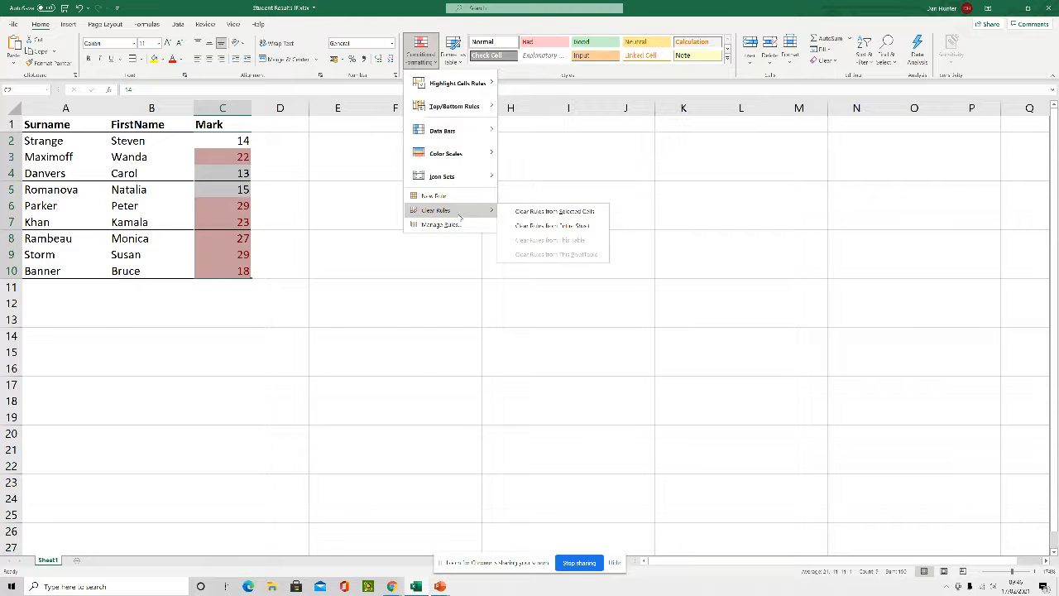
click(566, 212)
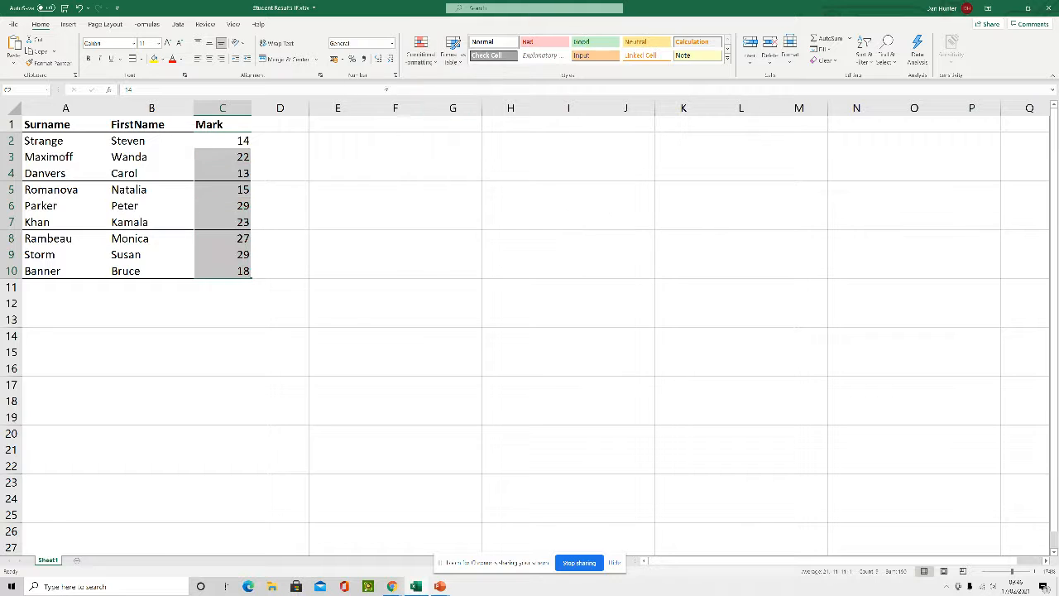
Step: Start a new formatting rule for C2:C10 that covers only cell values greater than or equal to 17
click(422, 59)
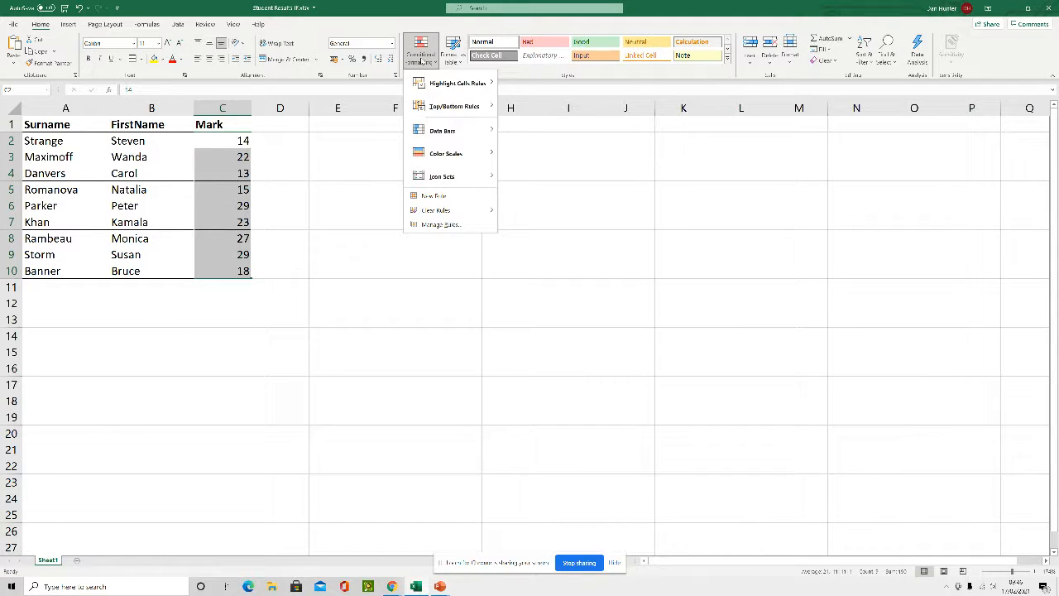
click(444, 201)
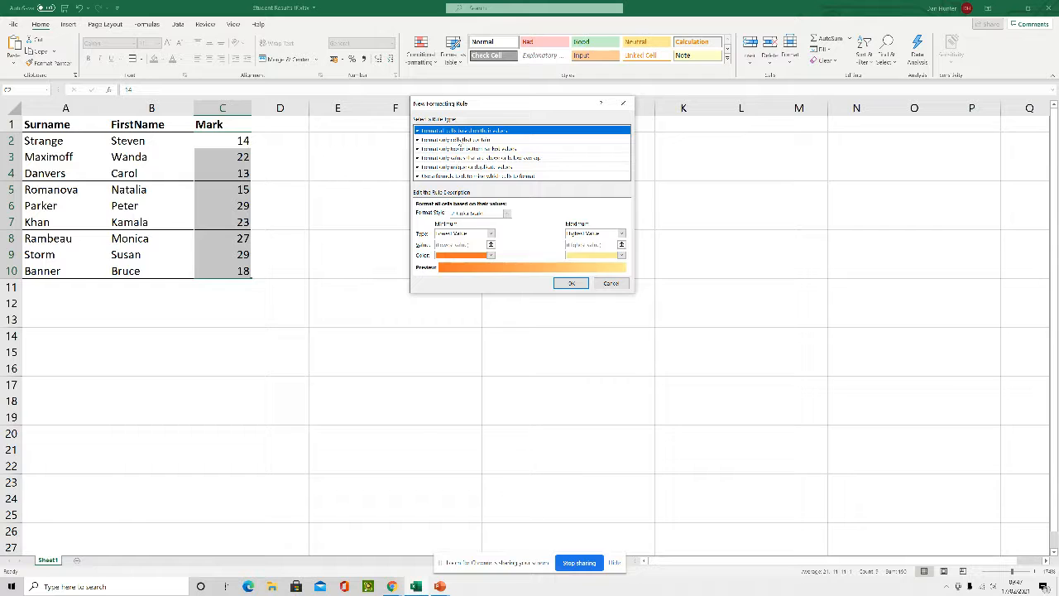
click(460, 140)
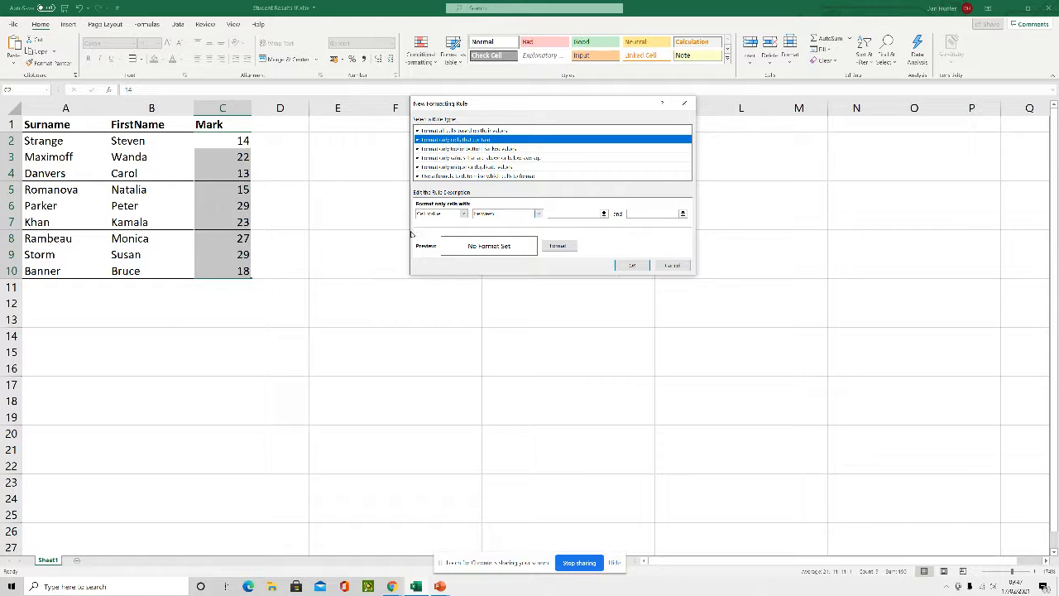
click(509, 214)
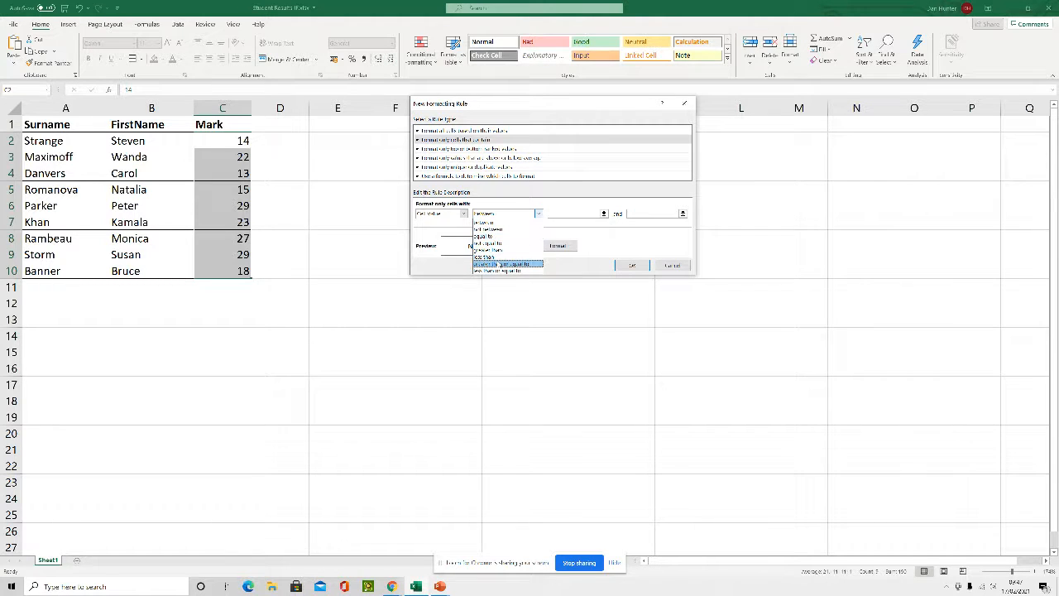
click(501, 264)
click(561, 212)
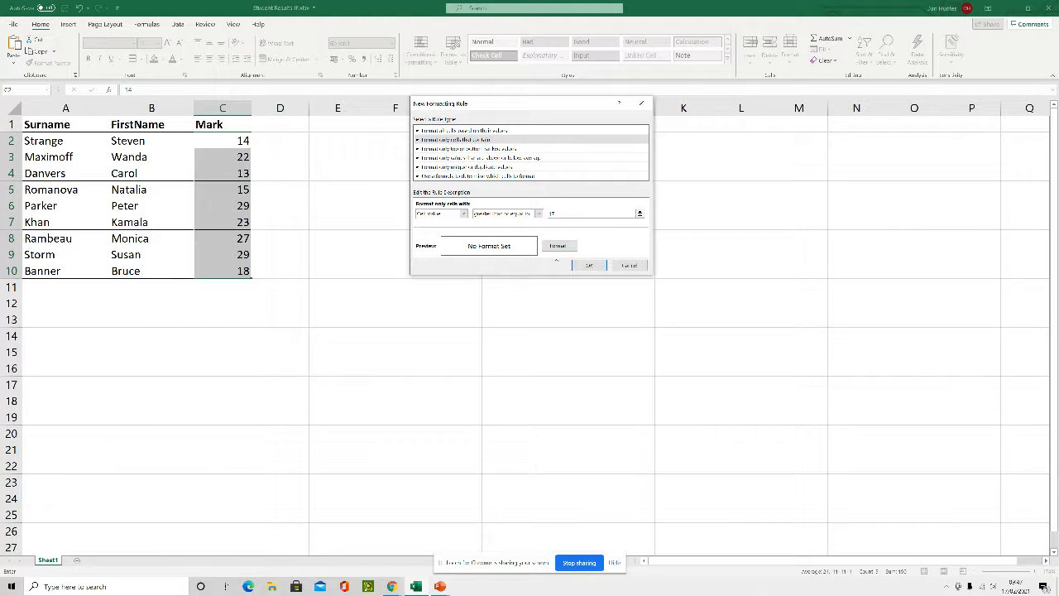
Step: Give the new rule a light blue font and a pale blue fill, and create it
click(560, 247)
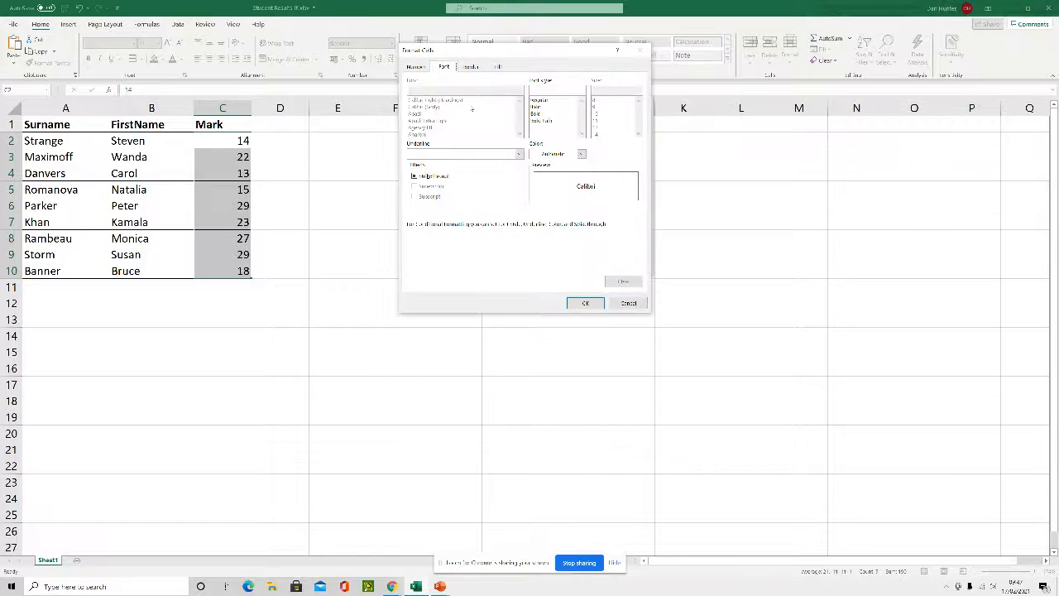
click(564, 155)
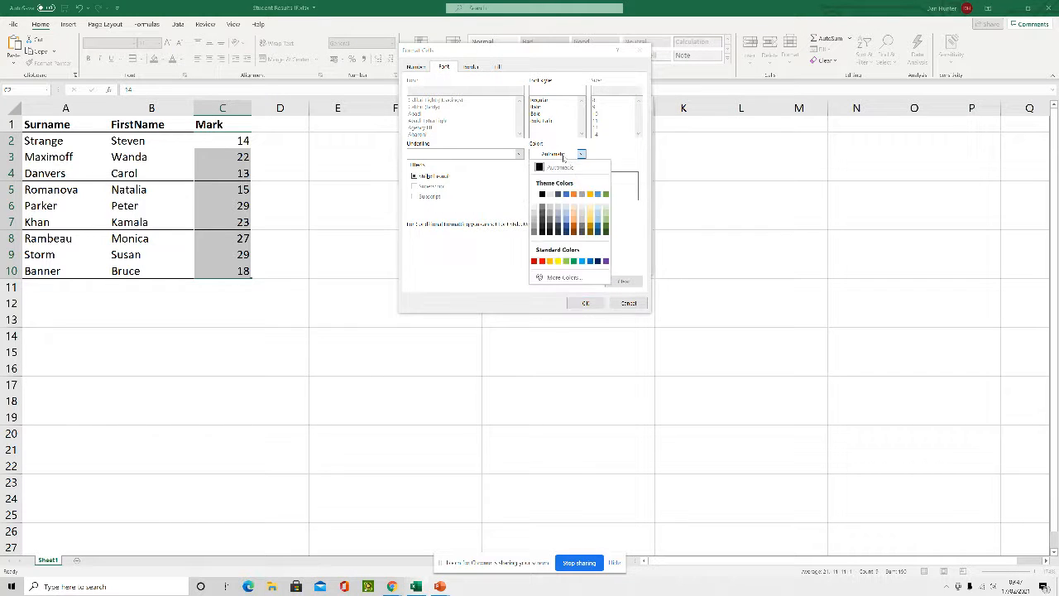
click(582, 262)
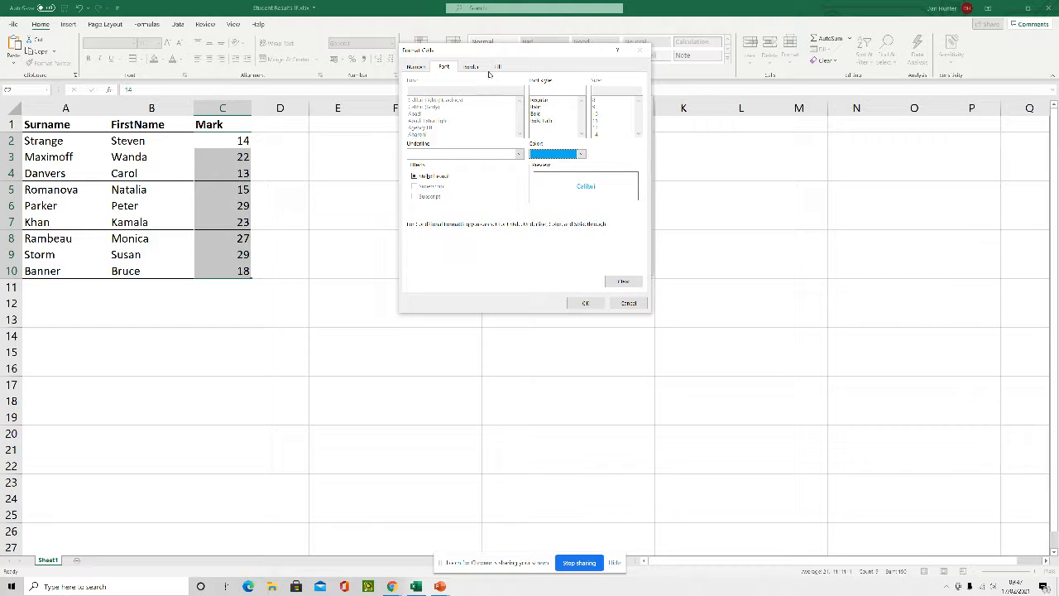
click(497, 67)
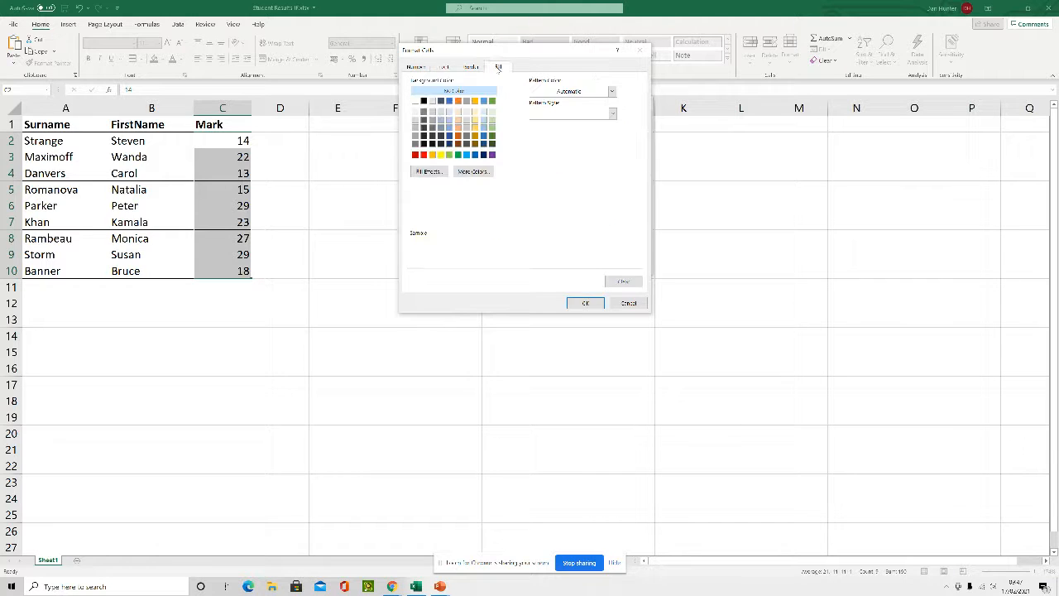
click(449, 112)
click(583, 303)
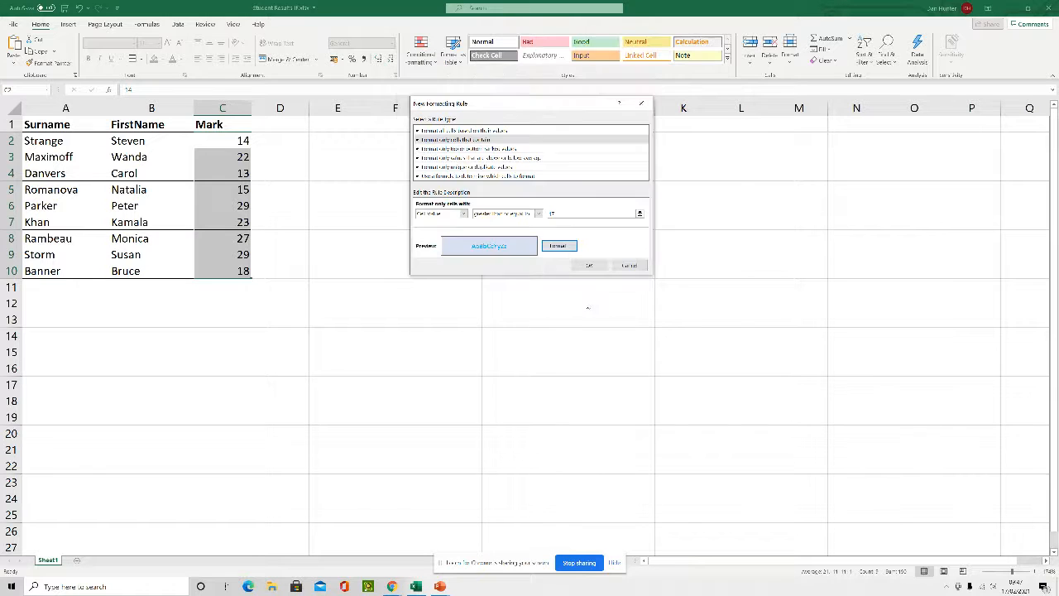
click(591, 264)
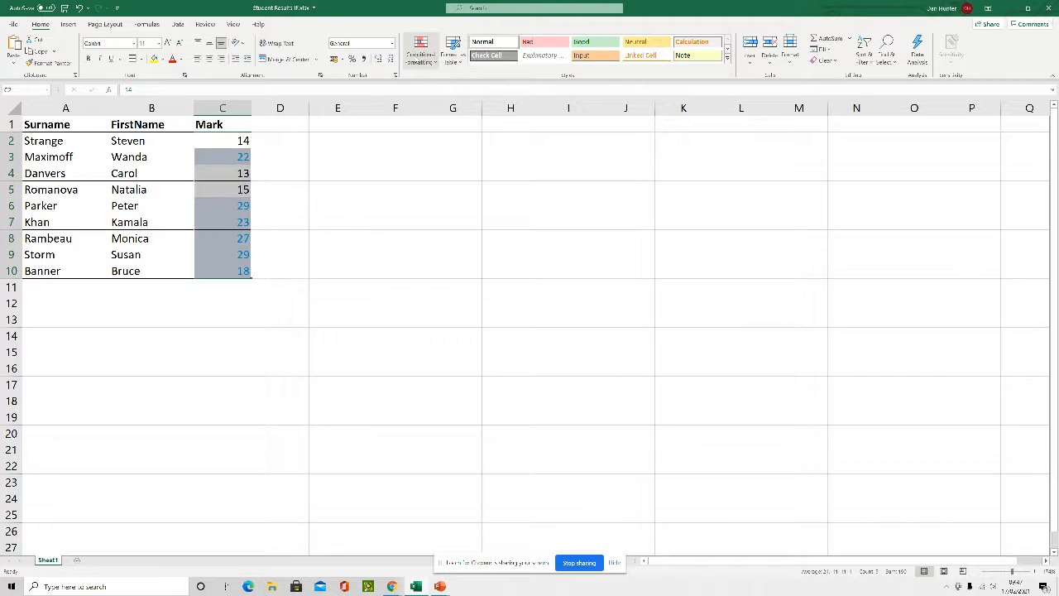
Step: Add a second rule for the marks through the rules manager, covering only cell values less than 17
click(421, 51)
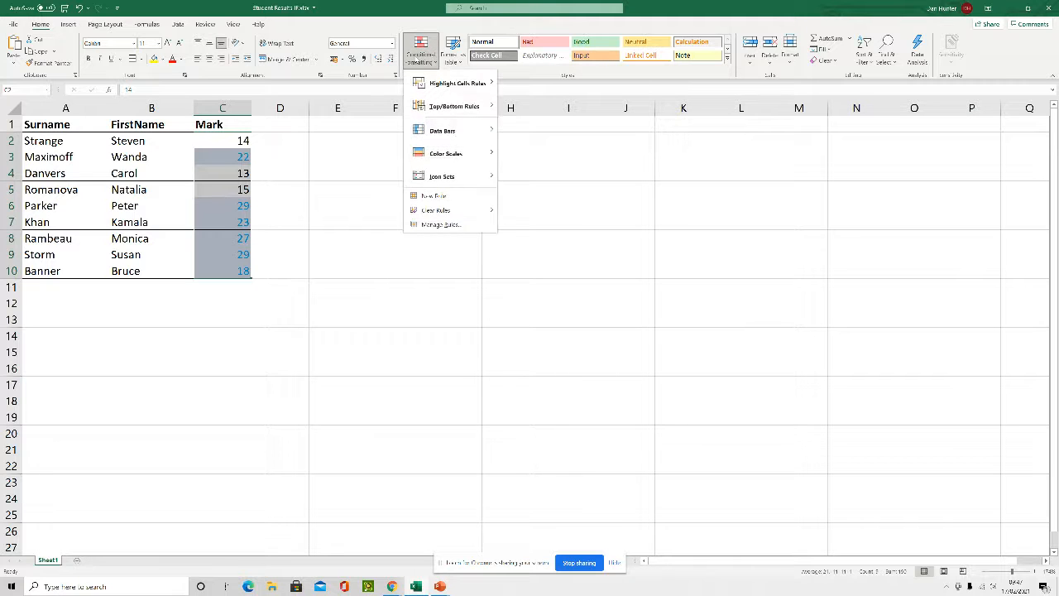
click(440, 225)
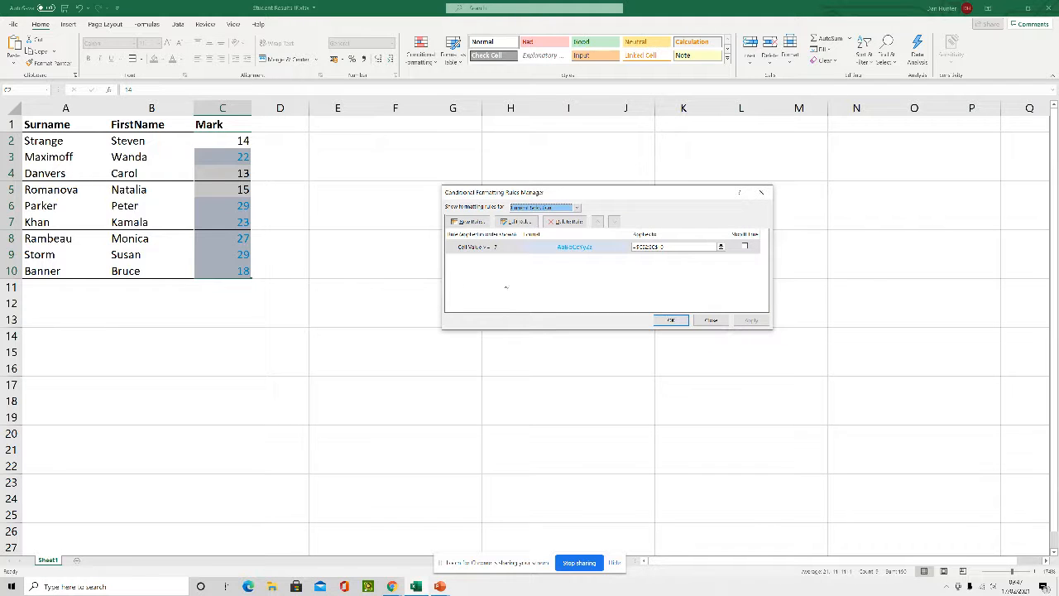
click(468, 223)
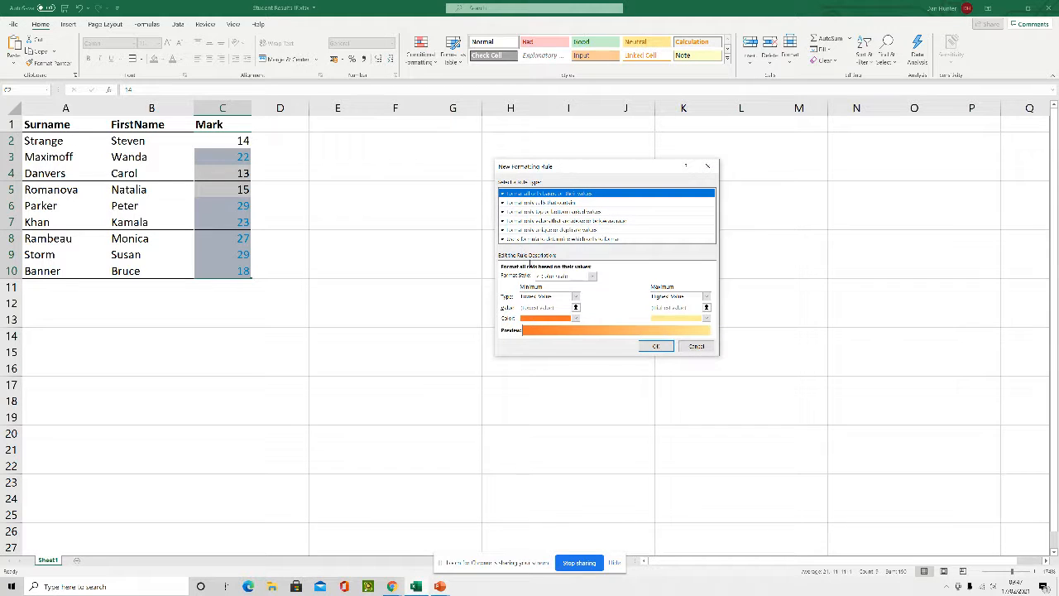
click(536, 202)
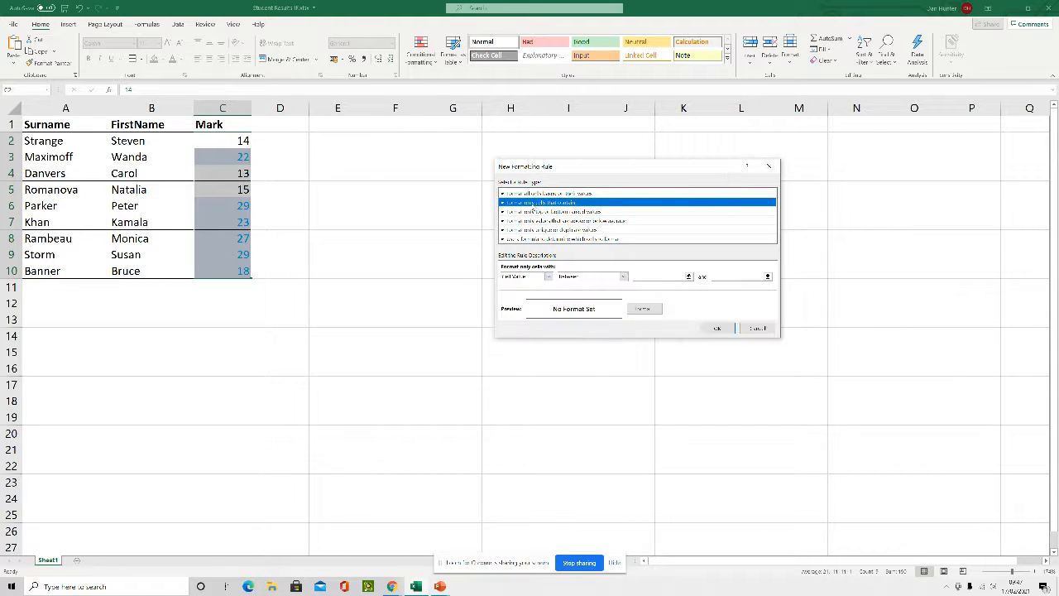
click(589, 279)
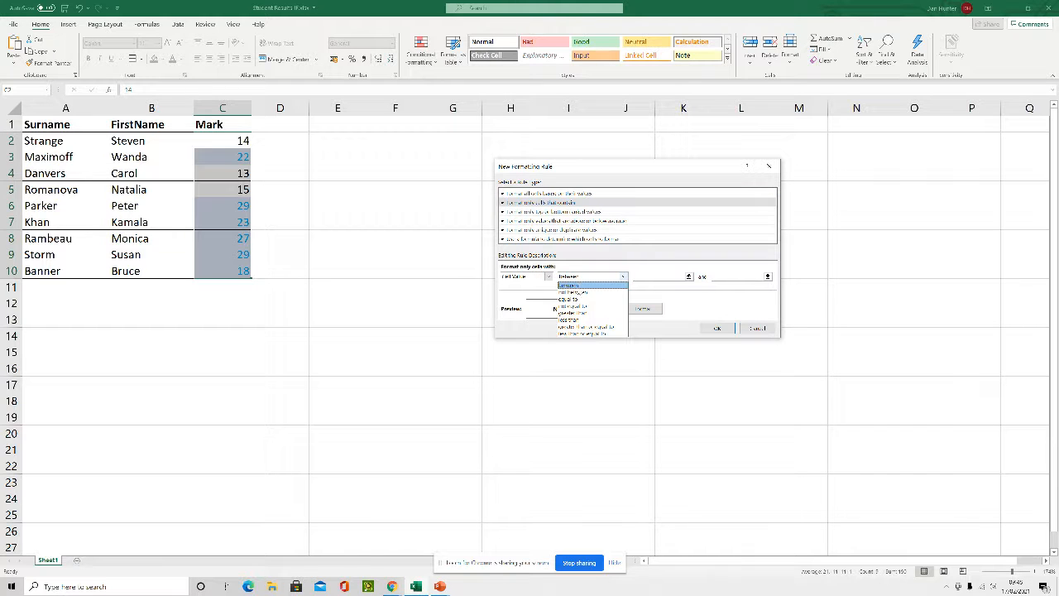
click(571, 319)
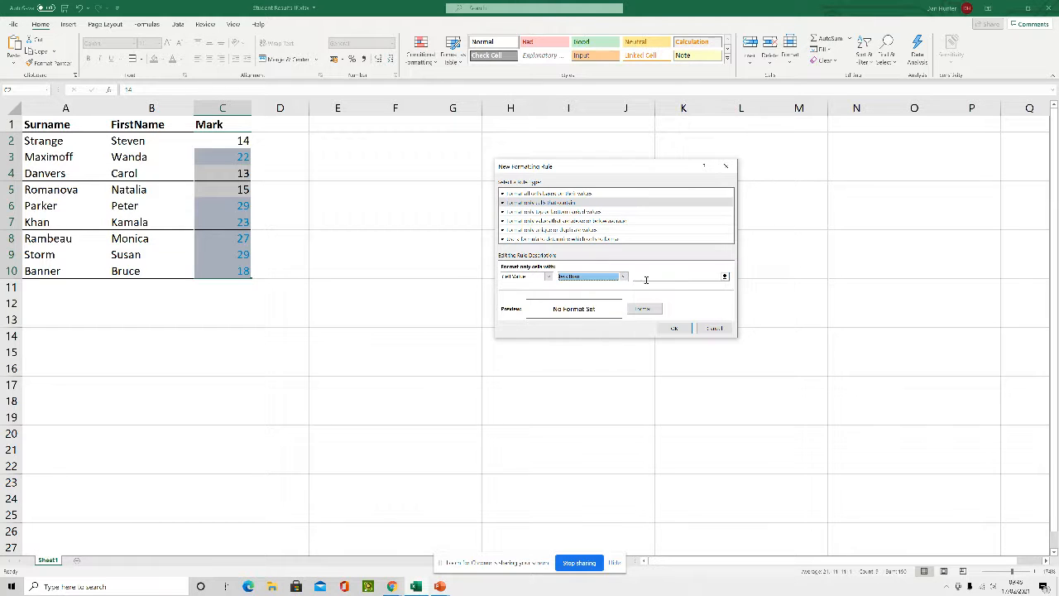
click(646, 278)
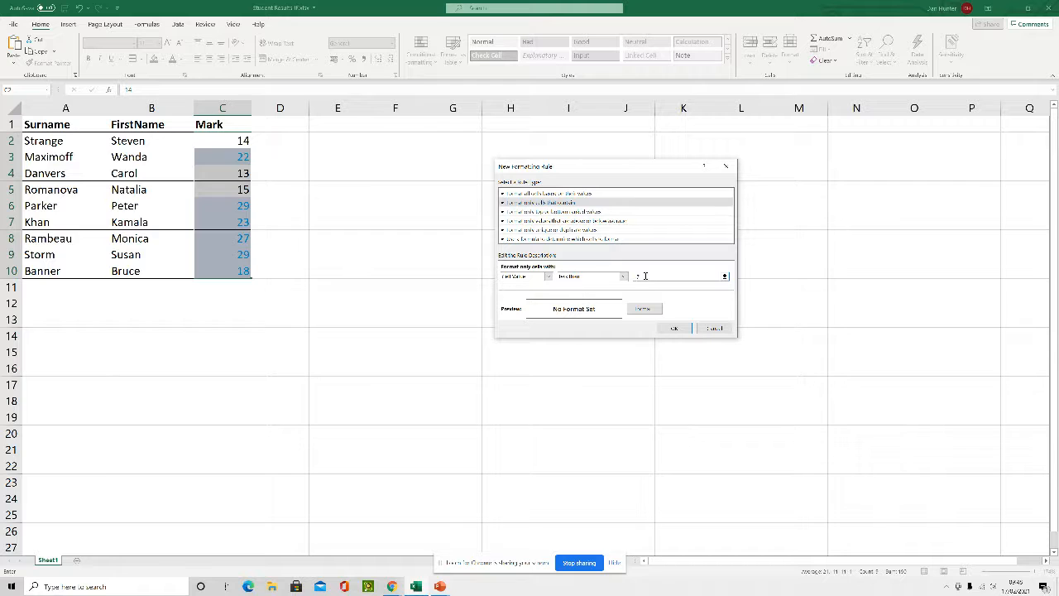
Step: Give the less-than-17 rule a dark green fill and a white font, and create it
click(643, 309)
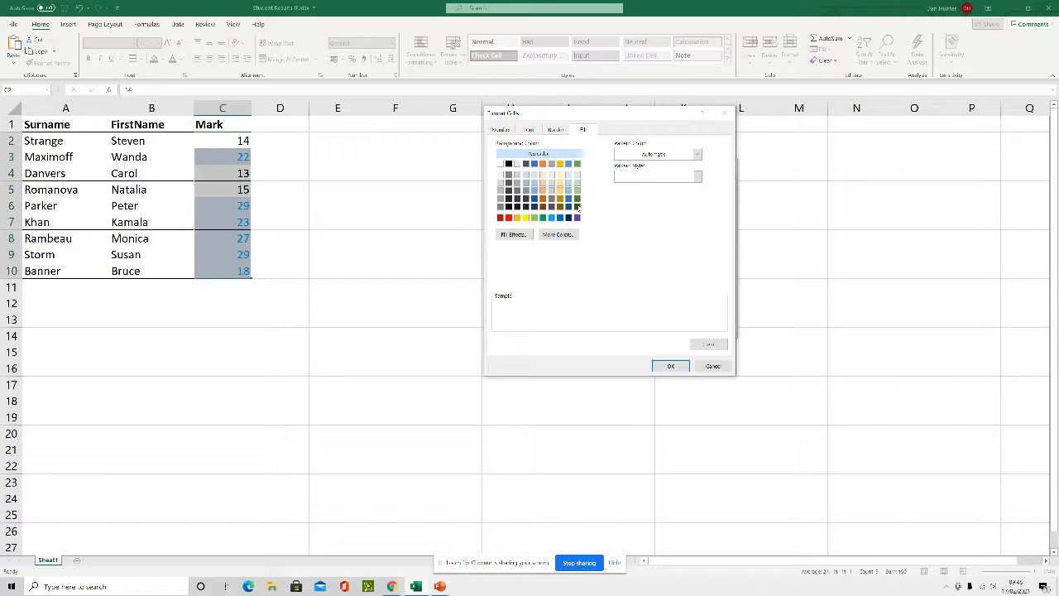
click(577, 207)
click(528, 130)
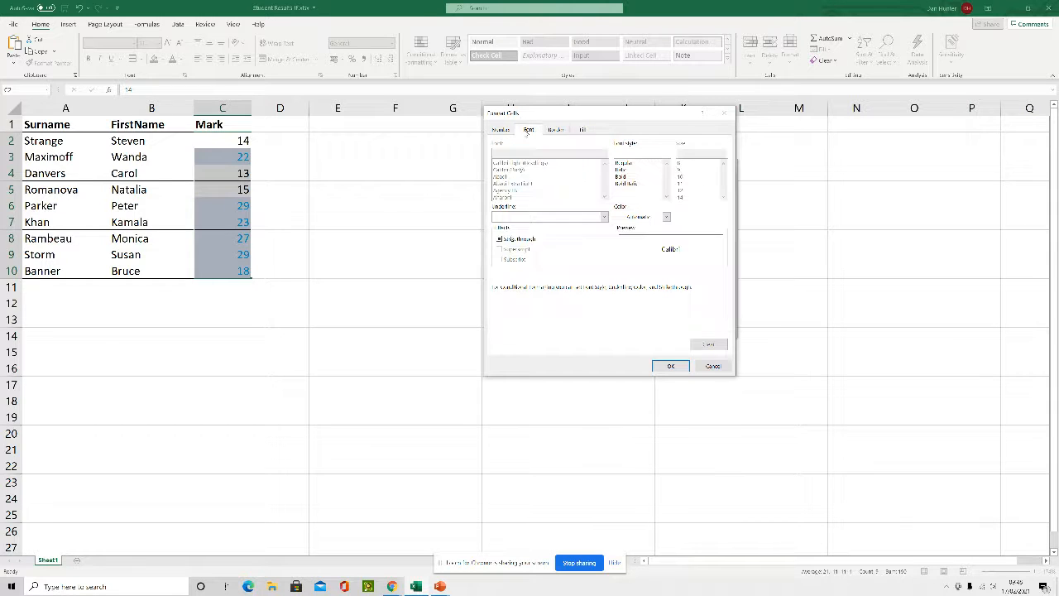
click(667, 216)
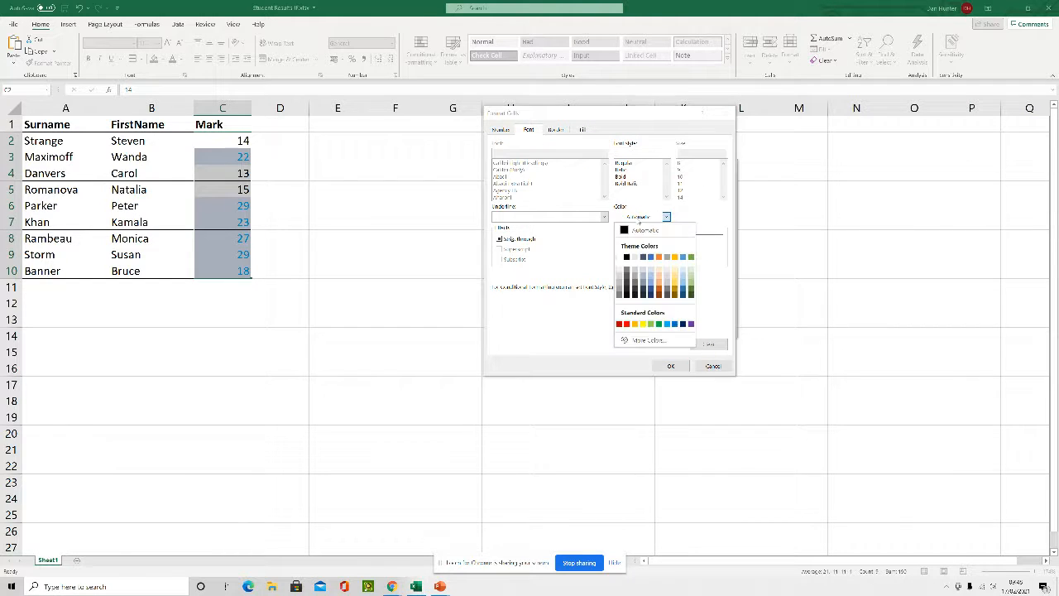
click(634, 258)
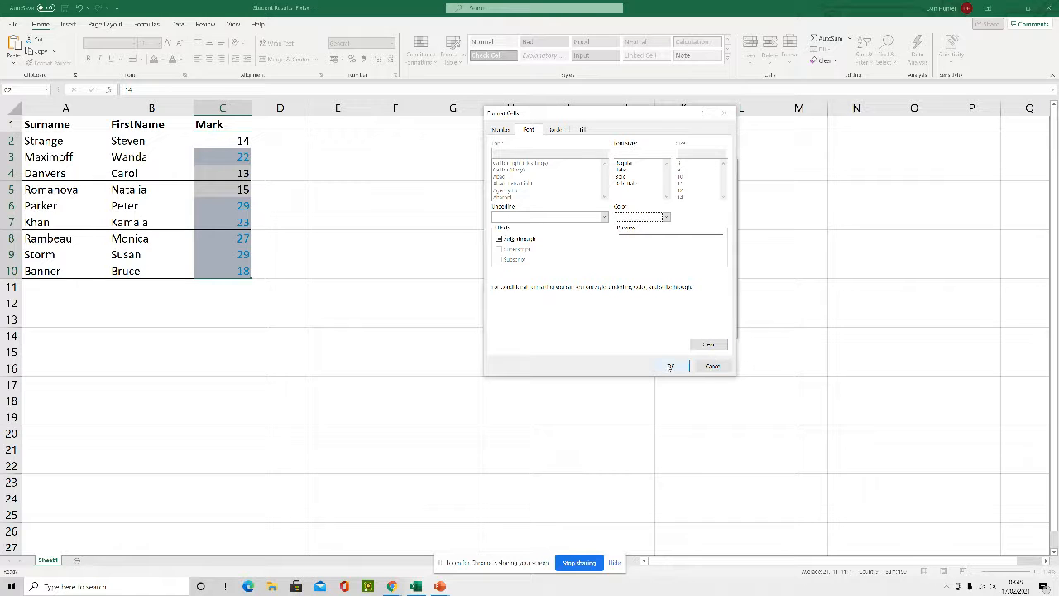
click(671, 366)
click(676, 328)
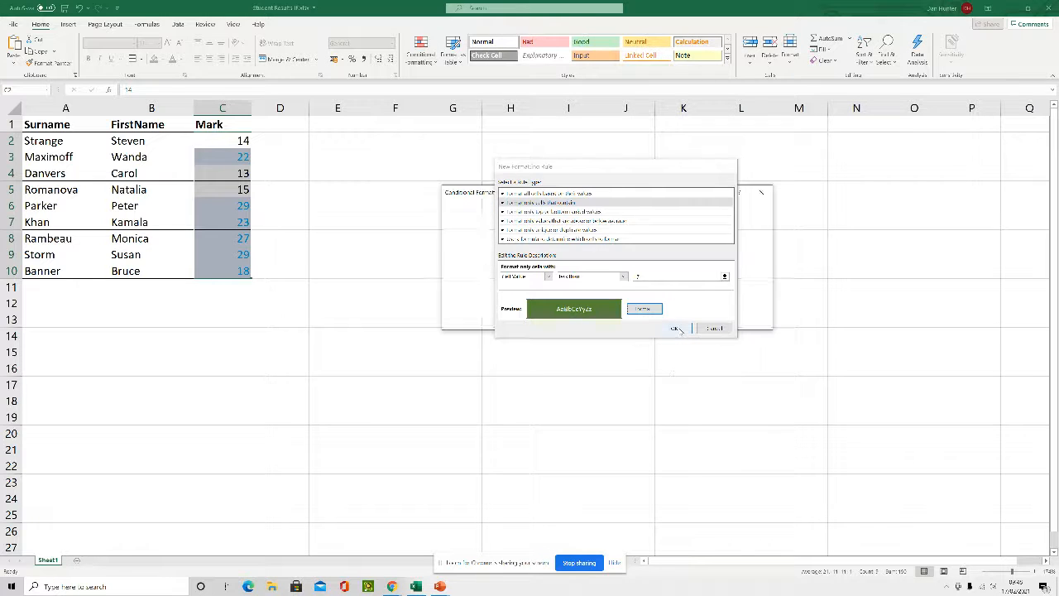
Step: Apply both rules to the marks, close the rules manager and deselect the range
click(751, 320)
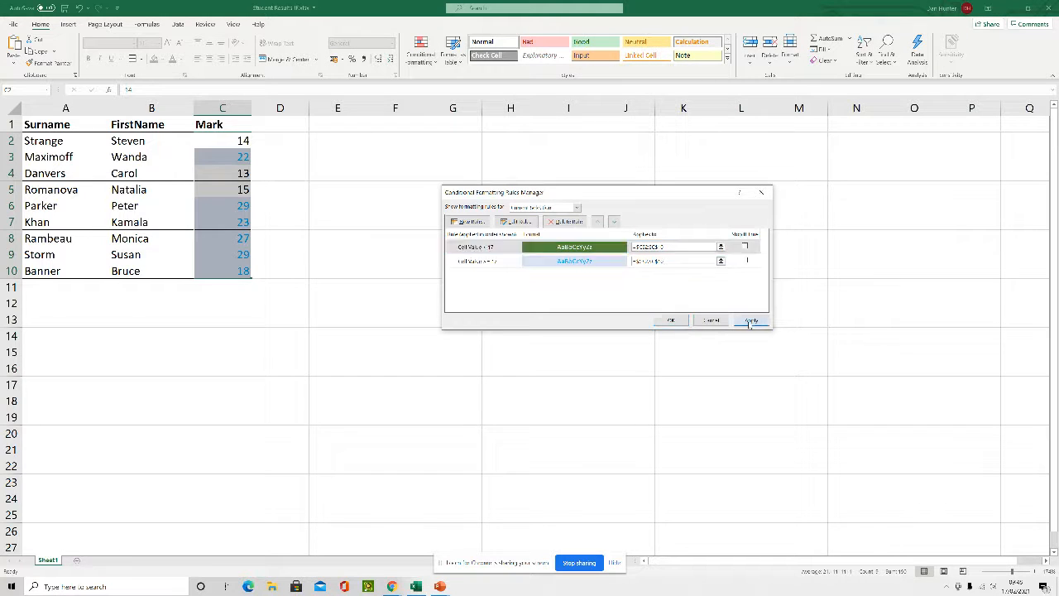
click(677, 322)
click(417, 182)
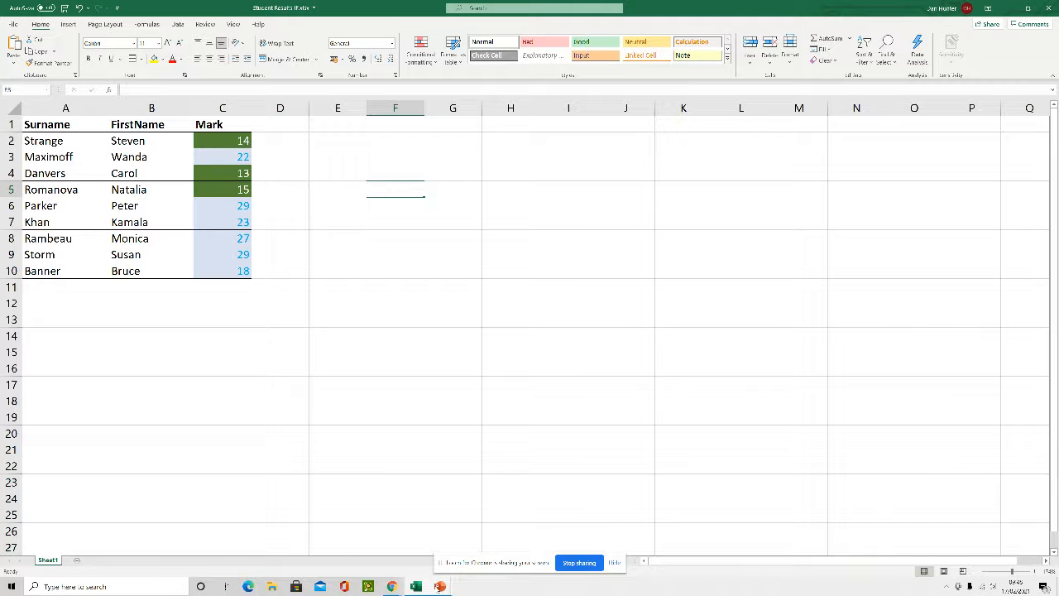
Step: Switch to the Excel – Conditional Formatting presentation in PowerPoint
mouse_move(440, 586)
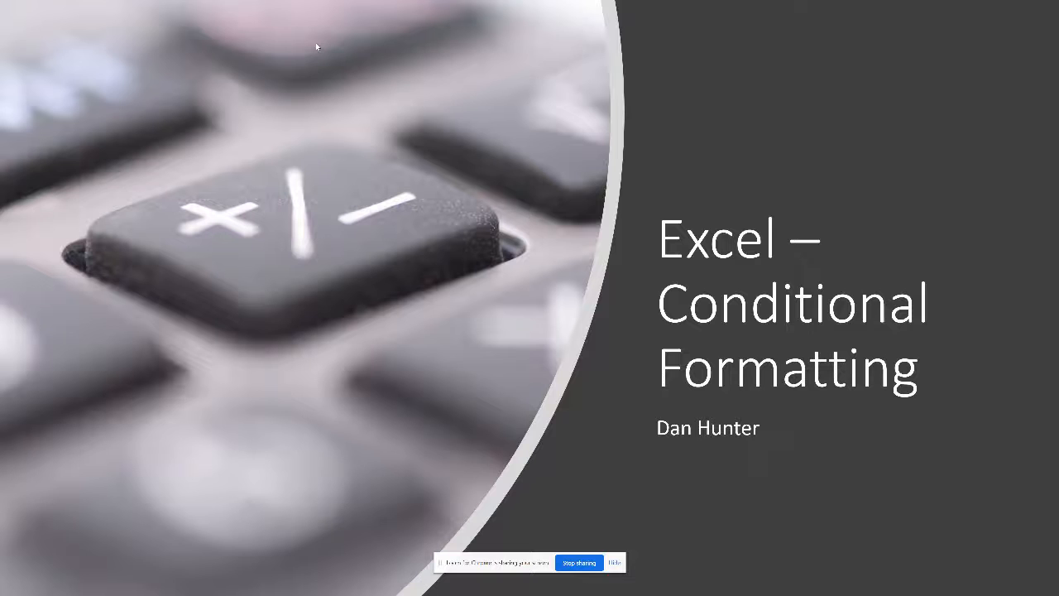